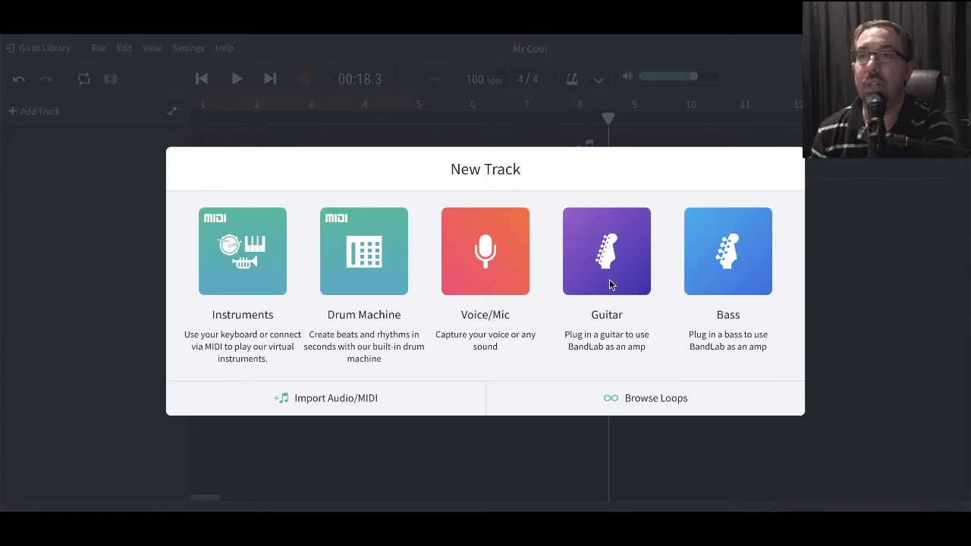
Step: Add an empty Voice/Mic track taking input from the UMC404HD on Channel 1
{"action": "left_click", "coordinate": [497, 268]}
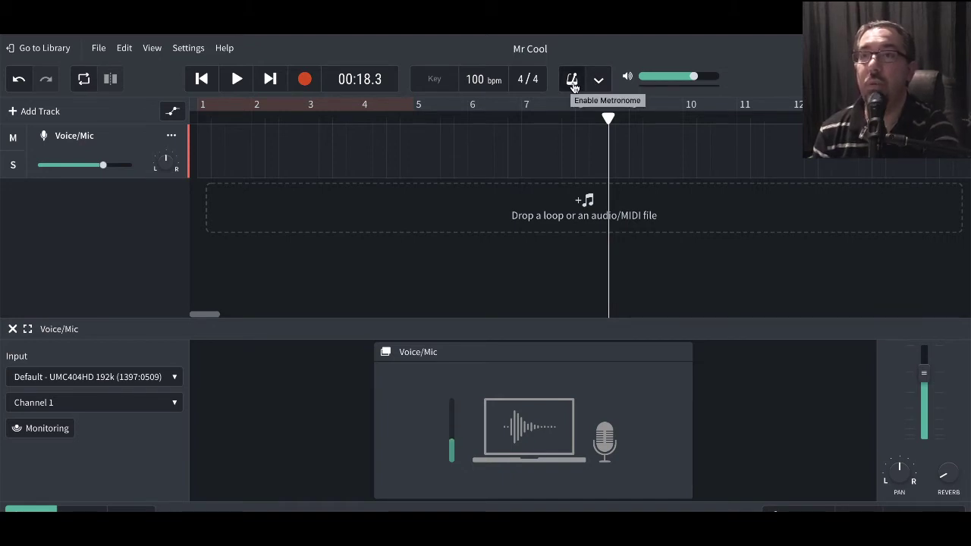
{"action": "left_click", "coordinate": [599, 82]}
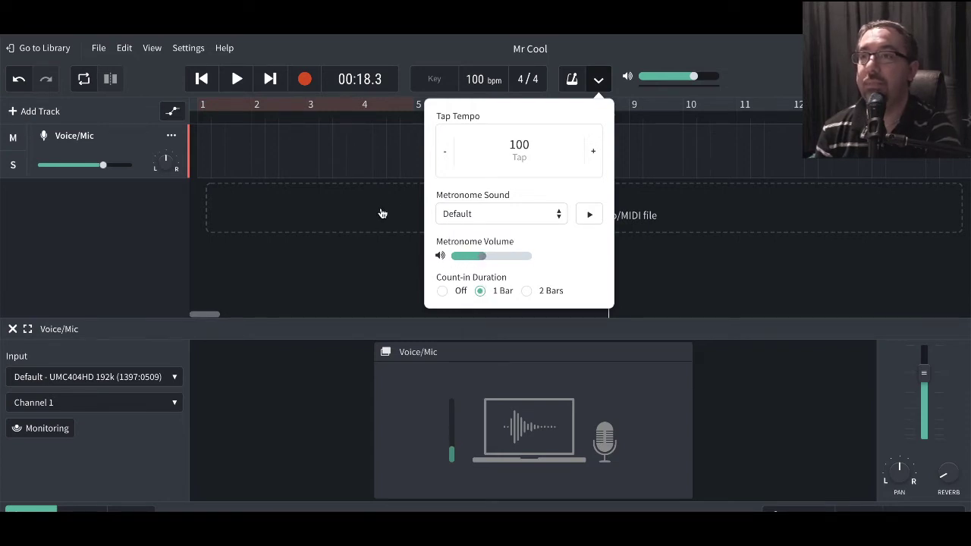
{"action": "left_click", "coordinate": [361, 256]}
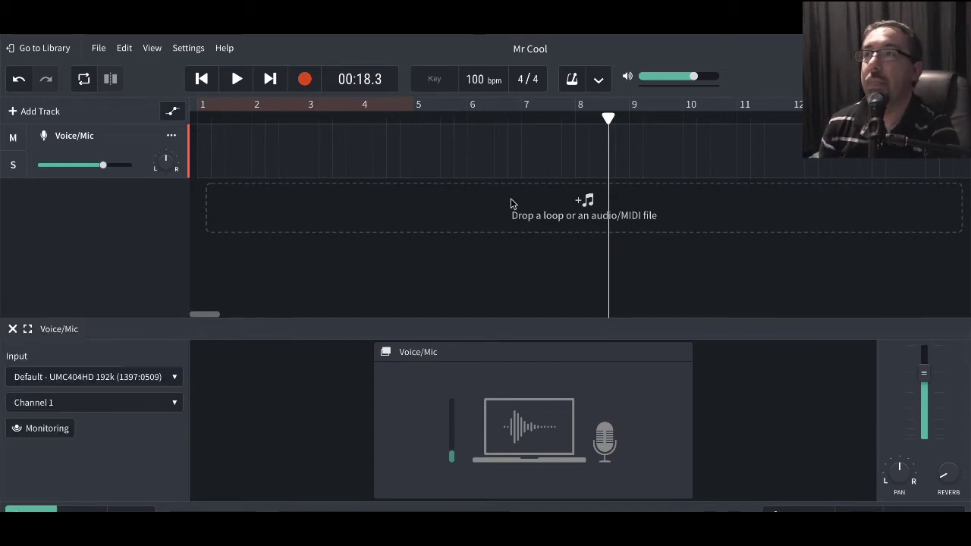
Step: Record a vocal take from the song start to about bar 9 on the Voice/Mic track
{"action": "left_click", "coordinate": [202, 79]}
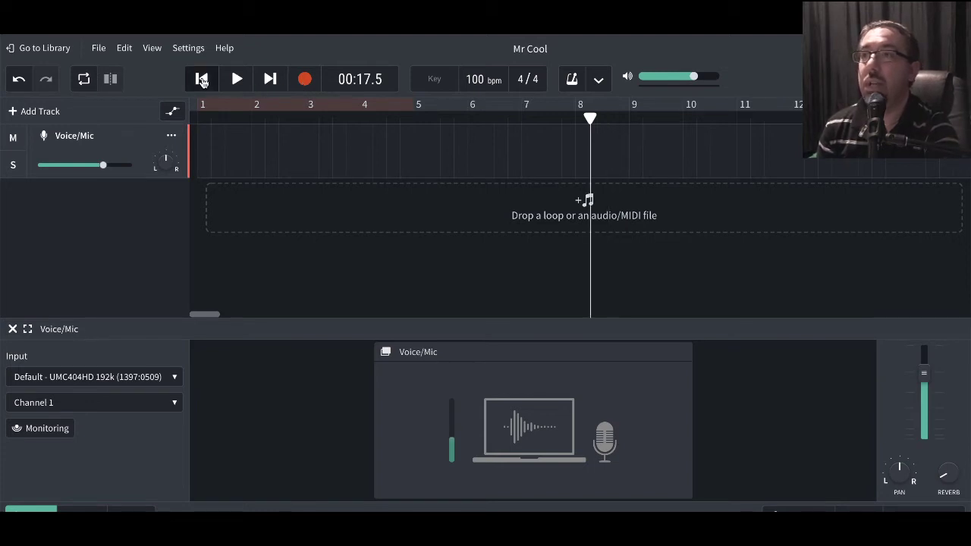
{"action": "left_click", "coordinate": [305, 79]}
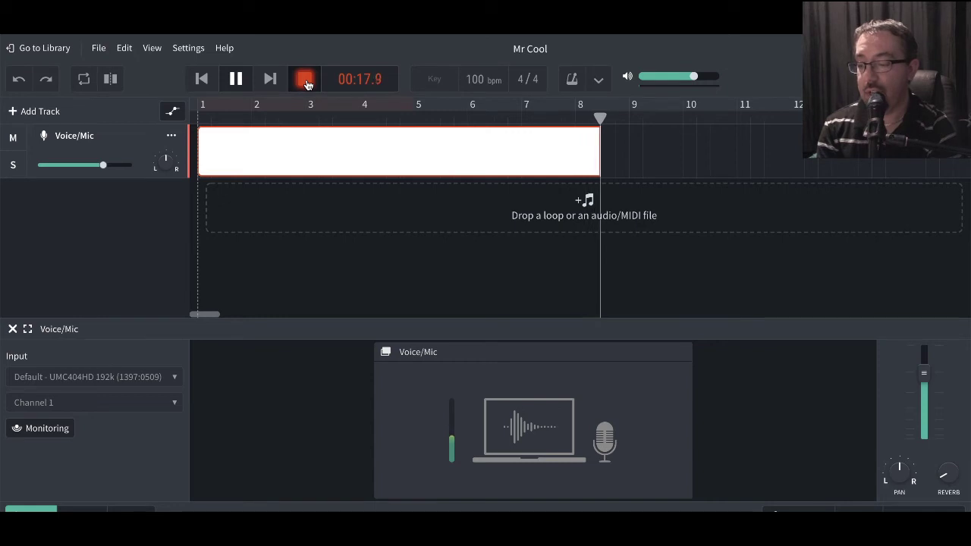
{"action": "left_click", "coordinate": [305, 81]}
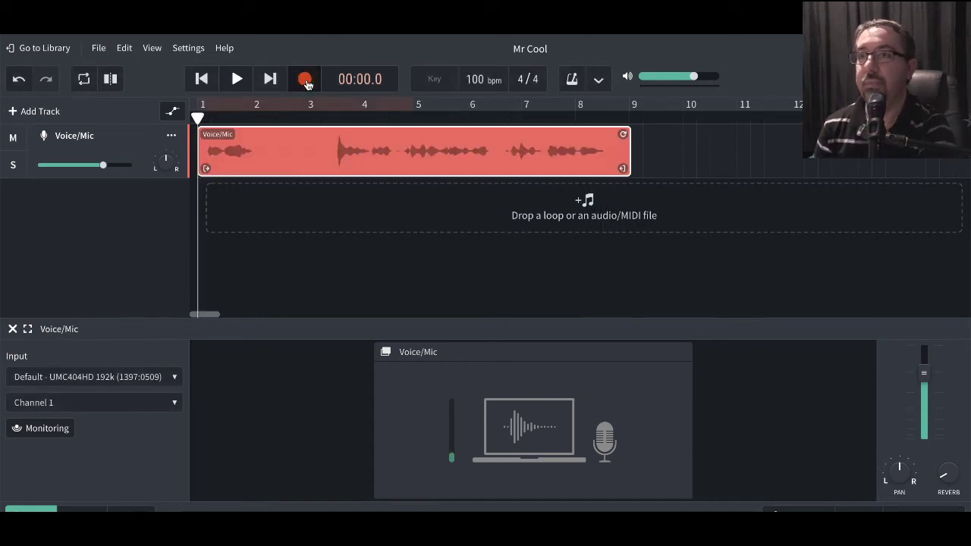
{"action": "left_click", "coordinate": [234, 80]}
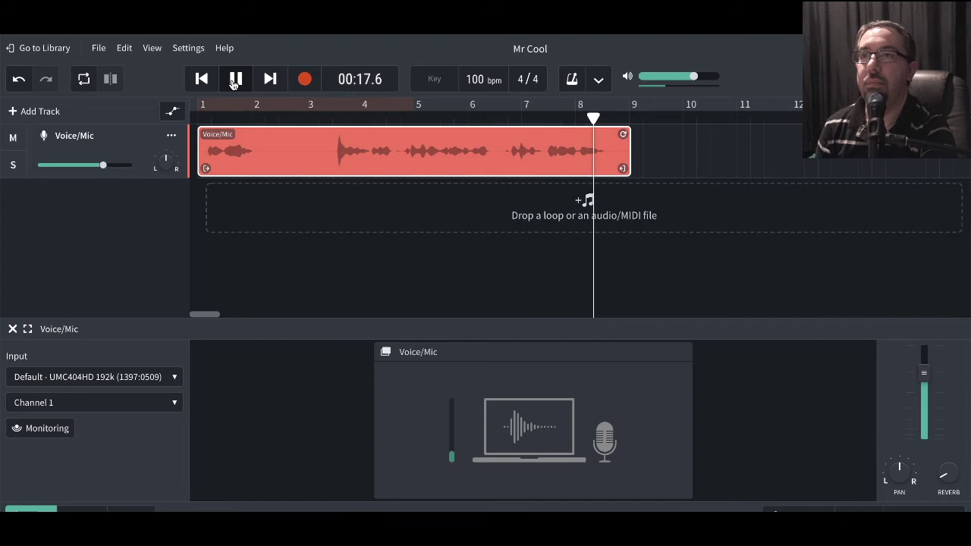
{"action": "left_click", "coordinate": [235, 81]}
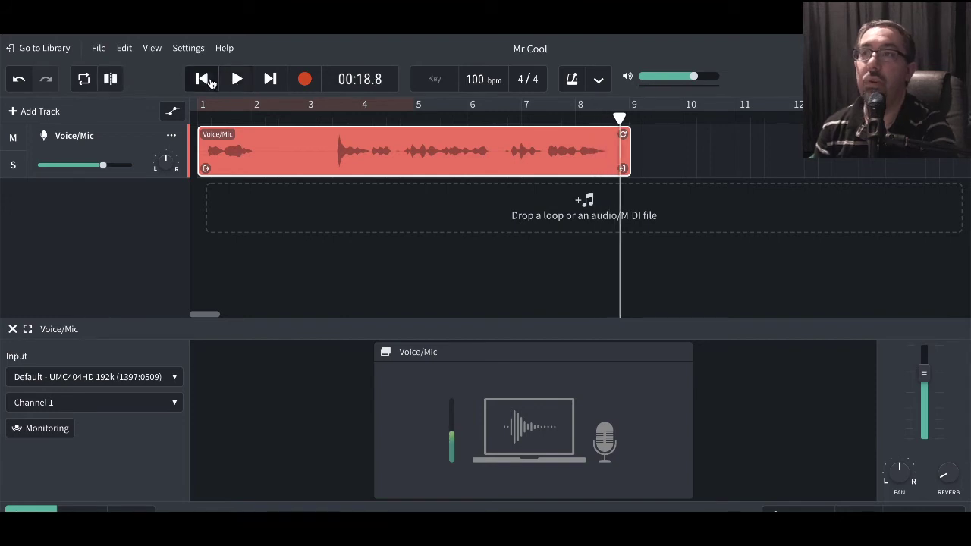
{"action": "left_click", "coordinate": [210, 81]}
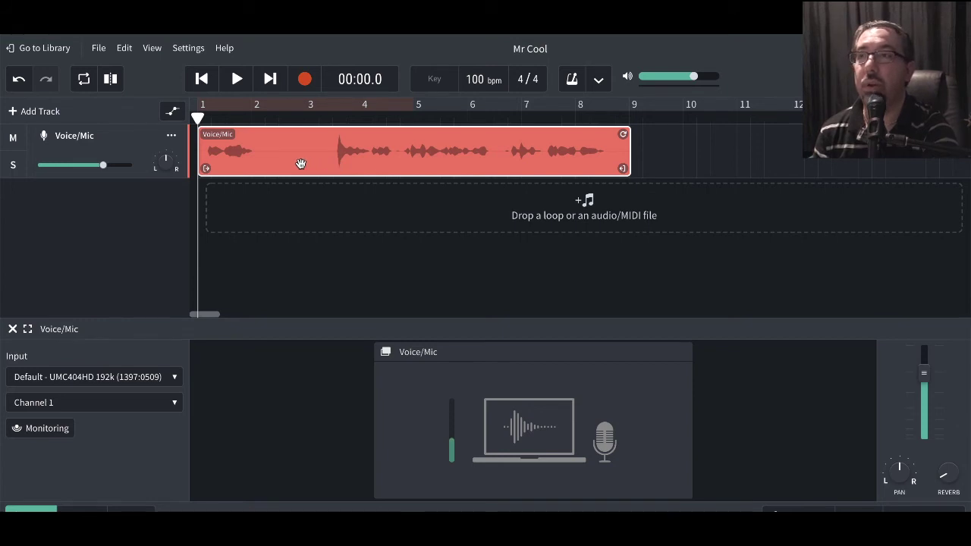
Step: Open the recorded vocal clip in the clip editor, with pitch shift 0 and rate 1.00
{"action": "double_click", "coordinate": [262, 150]}
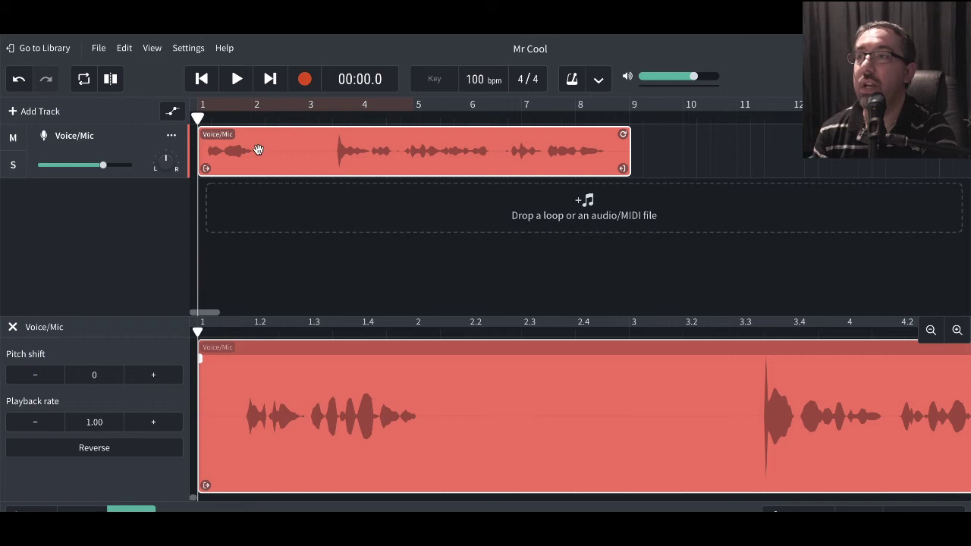
{"action": "key", "text": "Escape"}
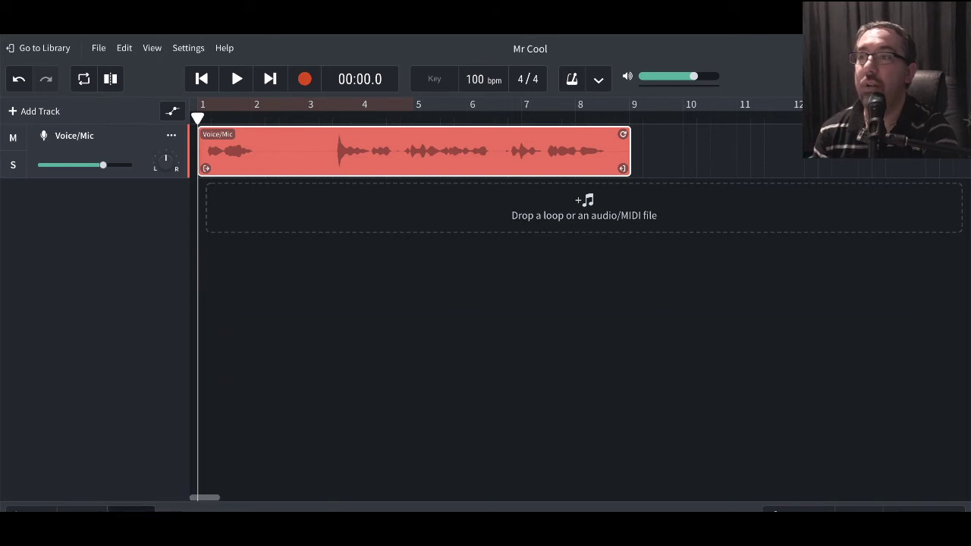
{"action": "key", "text": "e"}
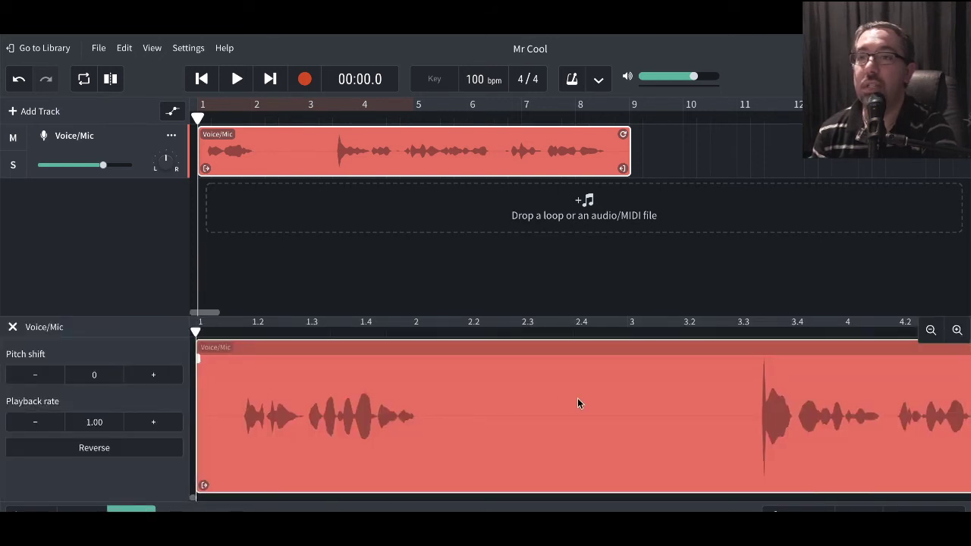
{"action": "scroll", "coordinate": [577, 397], "scroll_direction": "right", "scroll_amount": 4}
{"action": "scroll", "coordinate": [578, 397], "scroll_direction": "left", "scroll_amount": 4}
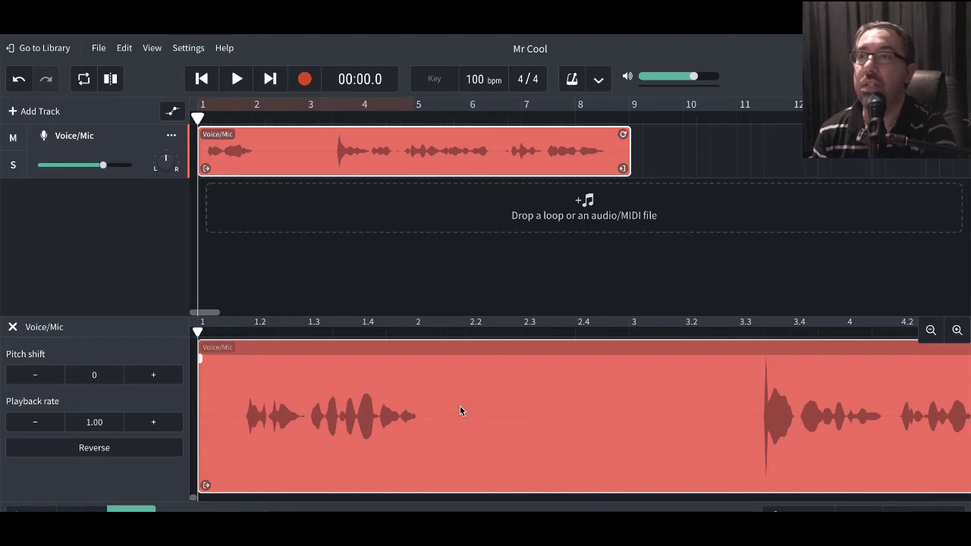
Step: Place the playhead at 00:03.1 in the silence after the first phrase, with the clip selected
{"action": "left_click", "coordinate": [253, 123]}
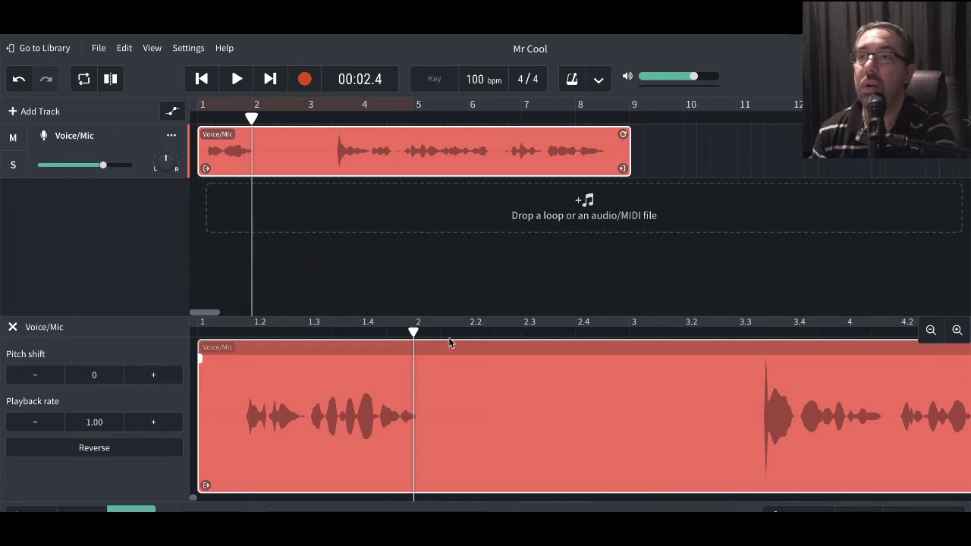
{"action": "left_click", "coordinate": [474, 333]}
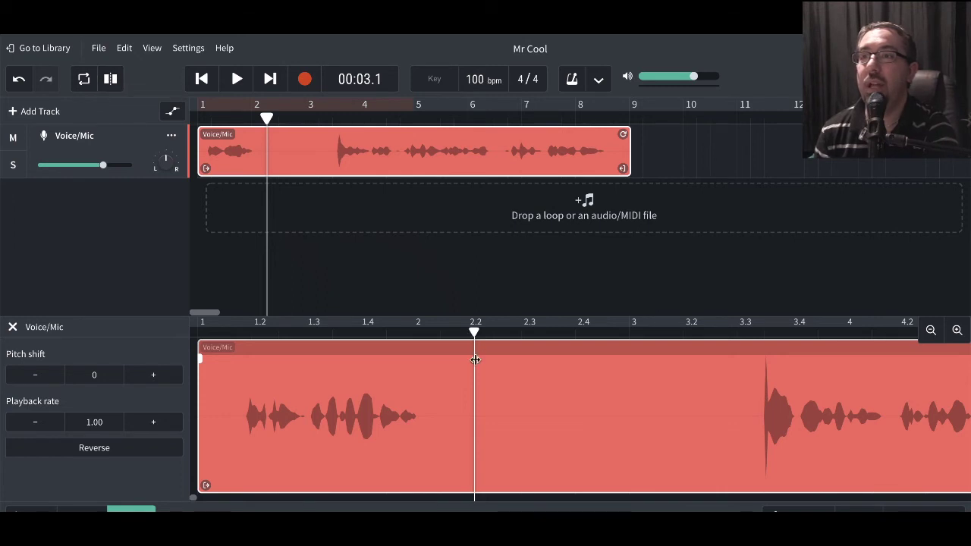
{"action": "left_click", "coordinate": [499, 338]}
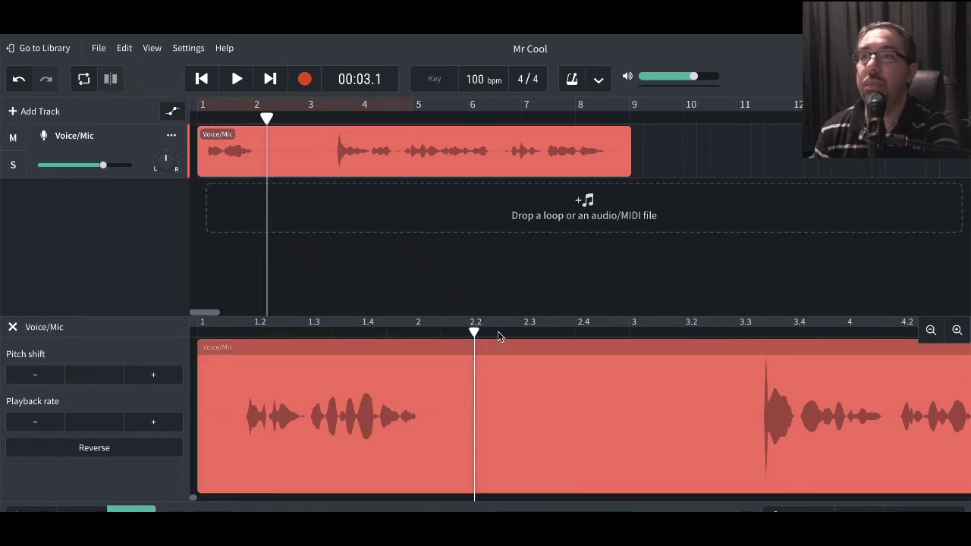
{"action": "left_click", "coordinate": [499, 334]}
{"action": "left_click", "coordinate": [475, 332]}
{"action": "left_click", "coordinate": [500, 332]}
{"action": "left_click", "coordinate": [471, 332]}
{"action": "left_click_drag", "start_coordinate": [470, 332], "coordinate": [474, 333]}
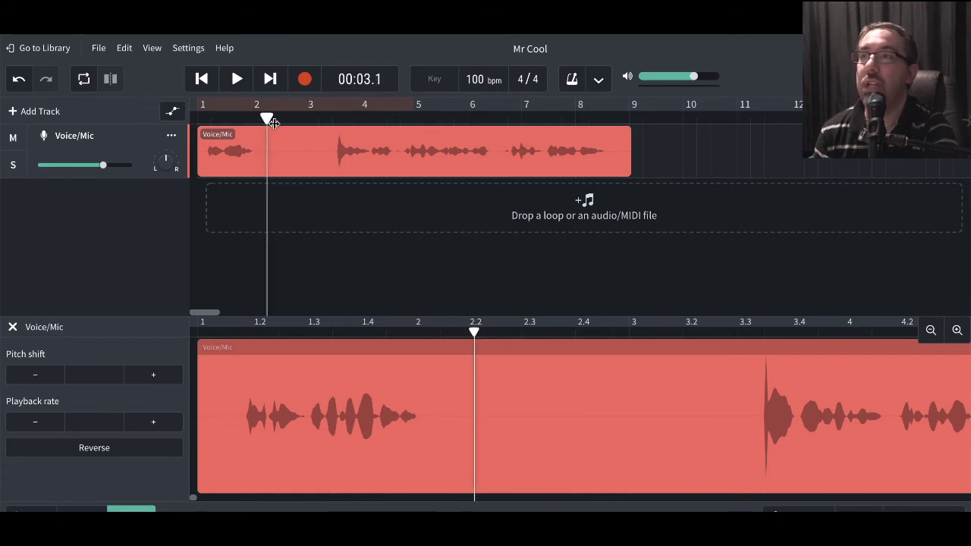
{"action": "left_click_drag", "start_coordinate": [470, 336], "coordinate": [475, 334]}
{"action": "left_click", "coordinate": [473, 340]}
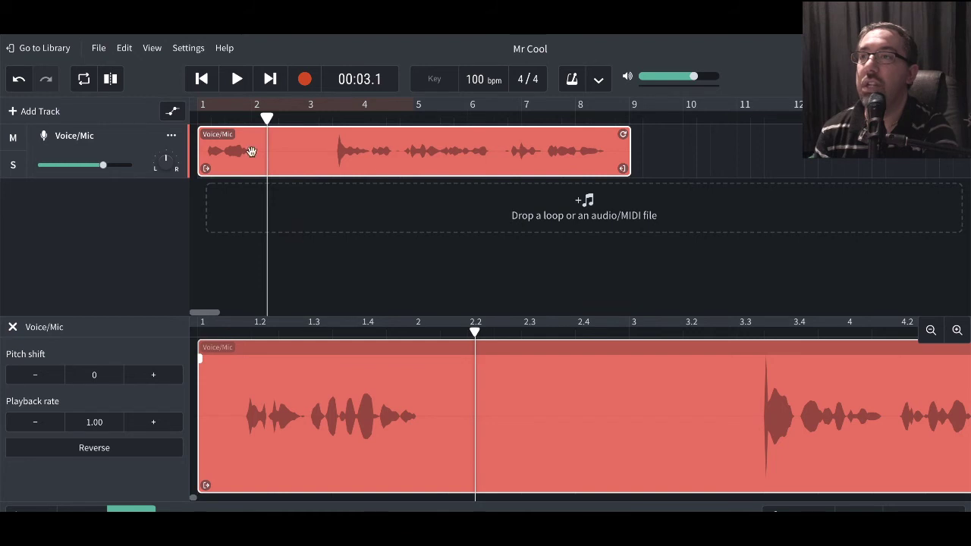
Step: Split the clip at 00:03.1 and move the second clip later to around bar 3
{"action": "left_click", "coordinate": [110, 79]}
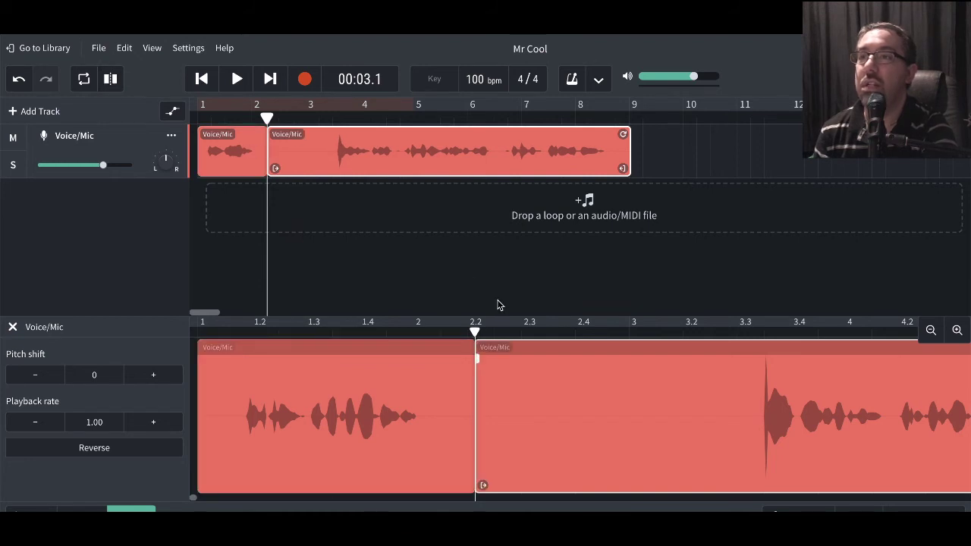
{"action": "mouse_move", "coordinate": [516, 382]}
{"action": "left_mouse_down"}
{"action": "mouse_move", "coordinate": [642, 389]}
{"action": "mouse_move", "coordinate": [517, 395]}
{"action": "left_mouse_up"}
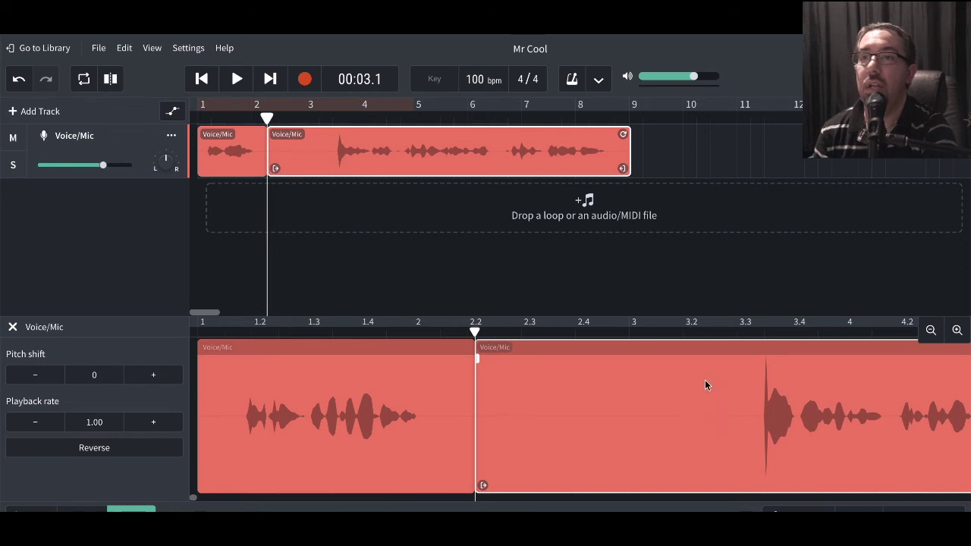
{"action": "left_click_drag", "start_coordinate": [476, 144], "coordinate": [514, 208]}
{"action": "left_click_drag", "start_coordinate": [509, 151], "coordinate": [492, 157]}
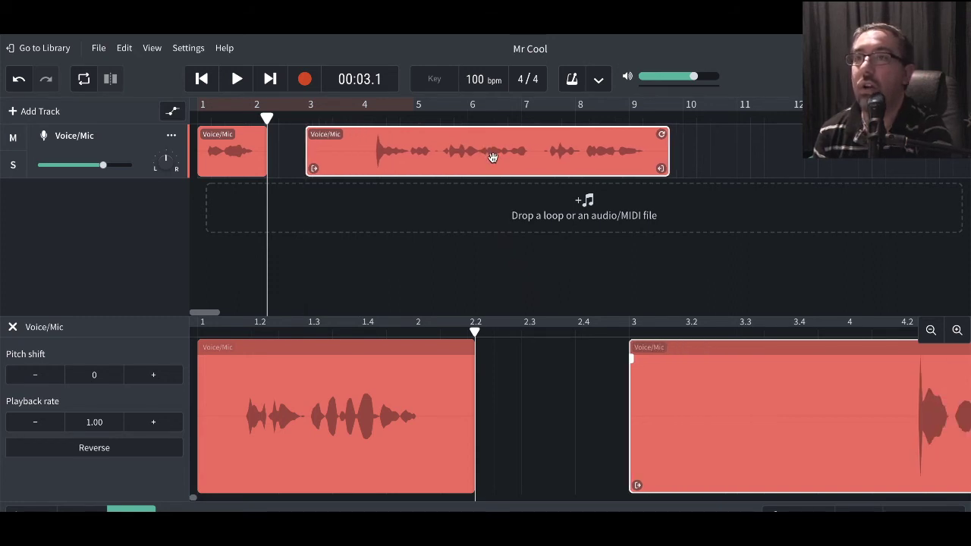
Step: Paste a copy of the clip at bar 10, then delete that pasted copy
{"action": "left_click", "coordinate": [686, 121]}
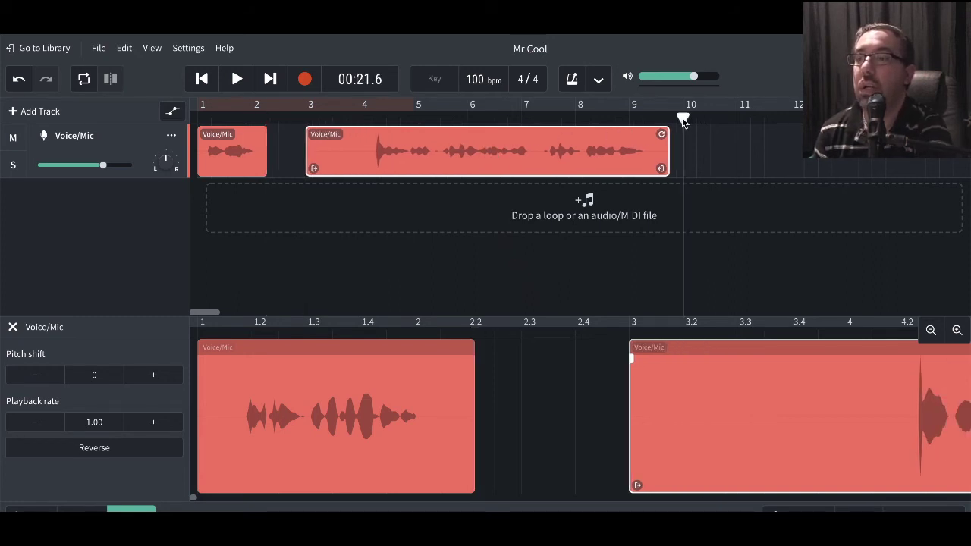
{"action": "key", "text": "ctrl+v"}
{"action": "scroll", "coordinate": [561, 156], "scroll_direction": "left", "scroll_amount": 10}
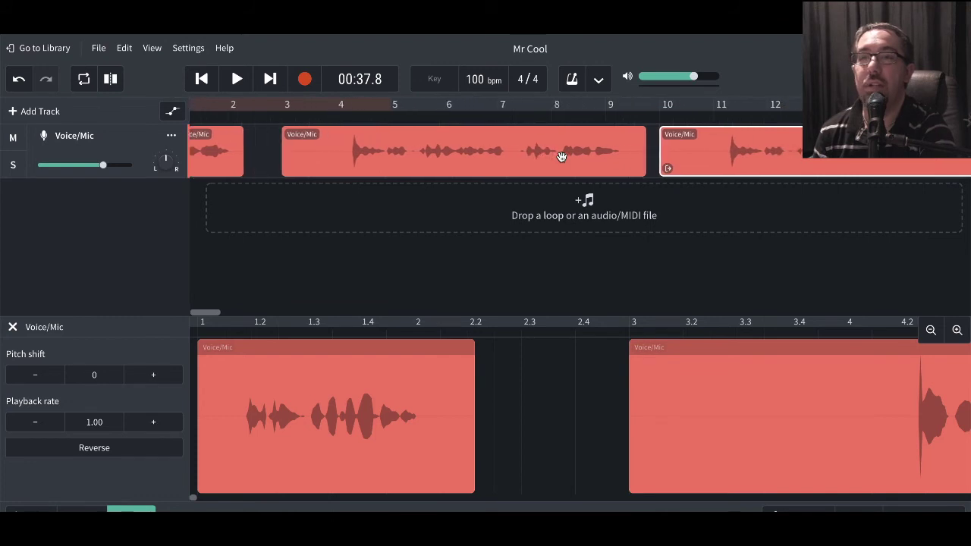
{"action": "key", "text": "Delete"}
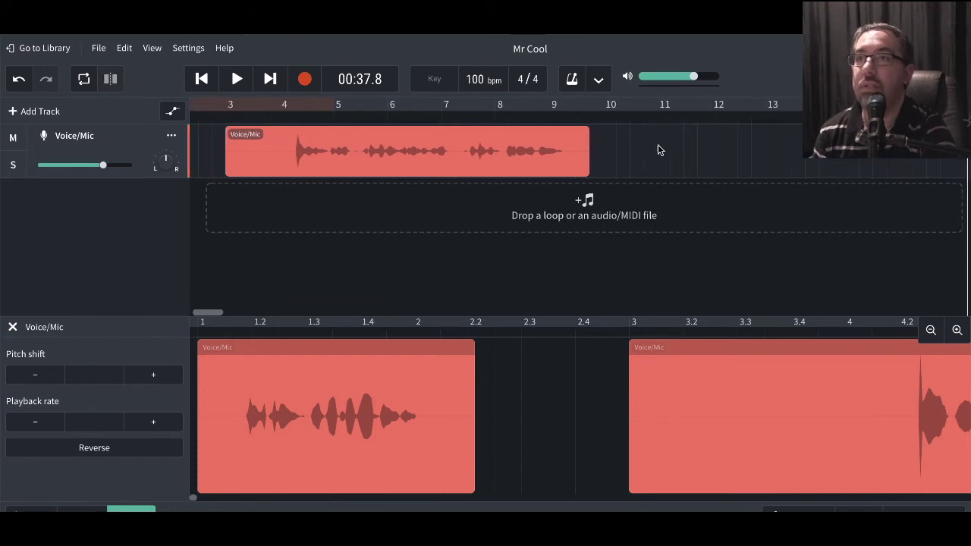
{"action": "scroll", "coordinate": [552, 179], "scroll_direction": "left", "scroll_amount": 2}
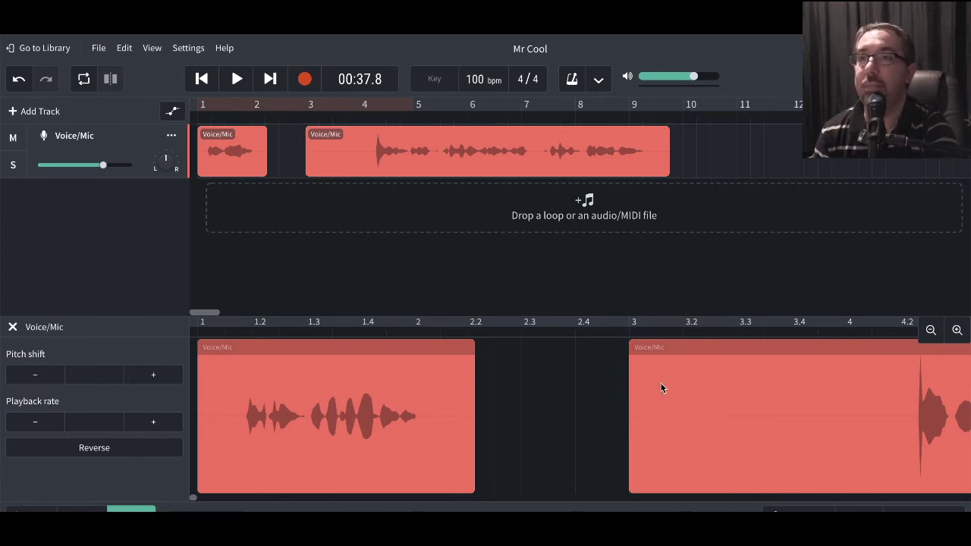
Step: Trim the second clip's leading silence and pull it back to start around bar 2.3
{"action": "left_click_drag", "start_coordinate": [670, 400], "coordinate": [519, 376]}
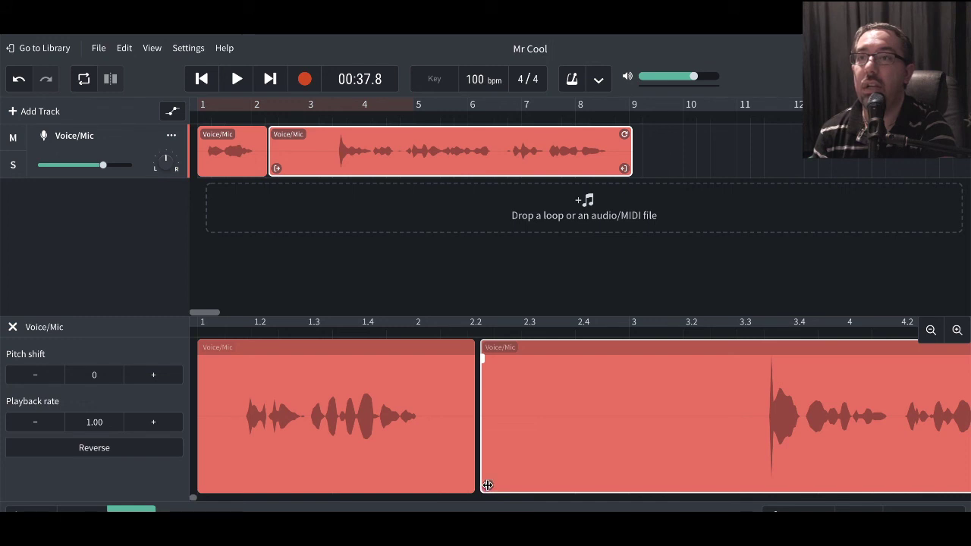
{"action": "left_click_drag", "start_coordinate": [487, 485], "coordinate": [769, 484]}
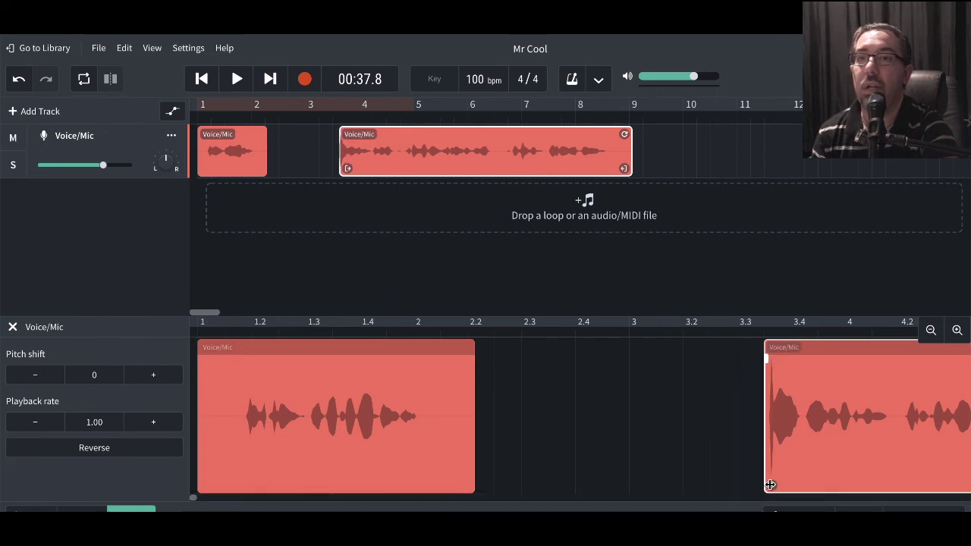
{"action": "left_click_drag", "start_coordinate": [841, 412], "coordinate": [597, 409]}
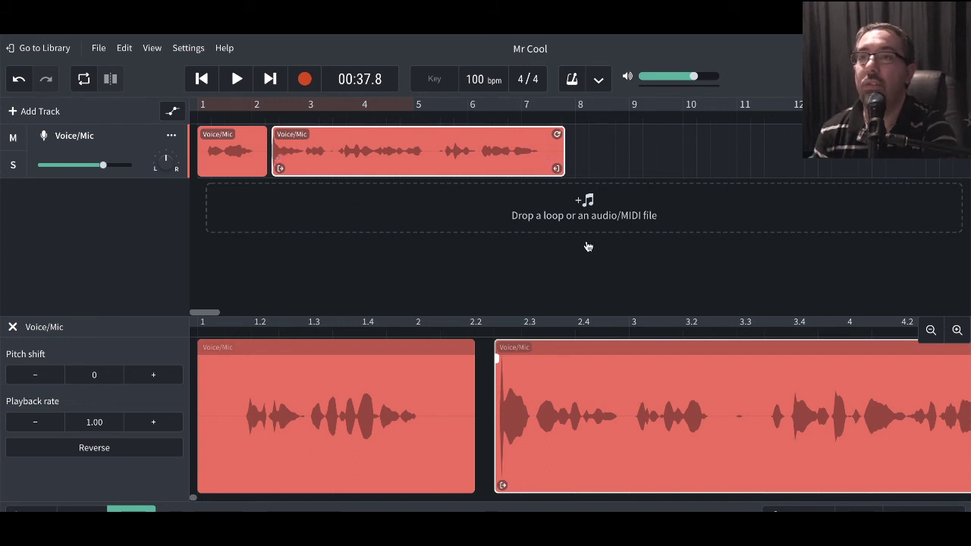
Step: Trim the second clip's end so it finishes around bar 7.2, right after the last phrase
{"action": "scroll", "coordinate": [646, 350], "scroll_direction": "right", "scroll_amount": 10}
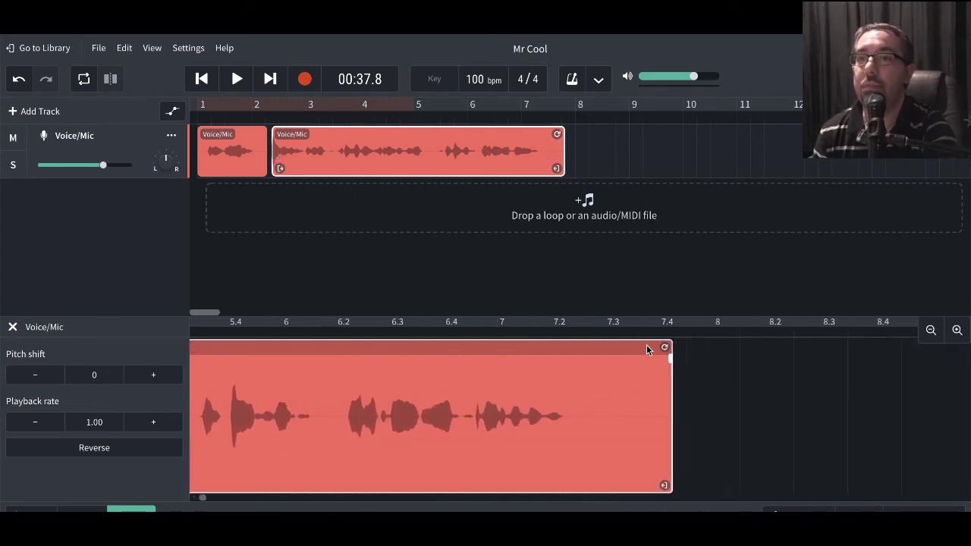
{"action": "left_click_drag", "start_coordinate": [669, 486], "coordinate": [576, 486]}
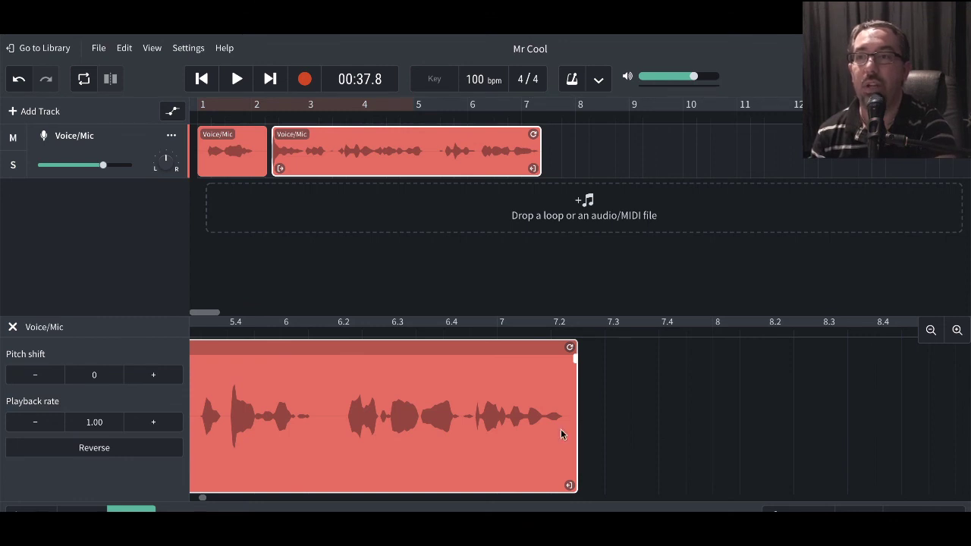
{"action": "scroll", "coordinate": [548, 432], "scroll_direction": "up", "scroll_amount": 4}
{"action": "scroll", "coordinate": [546, 430], "scroll_direction": "left", "scroll_amount": 5}
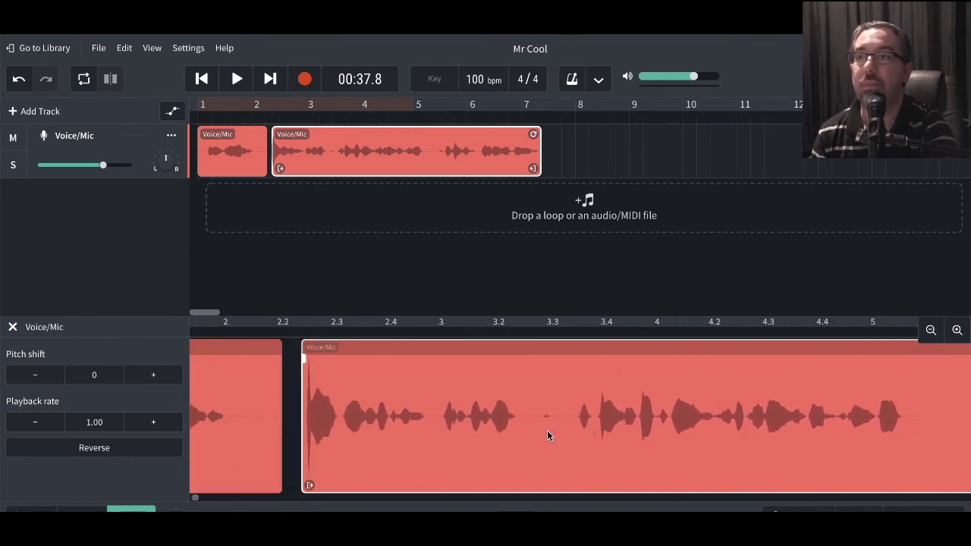